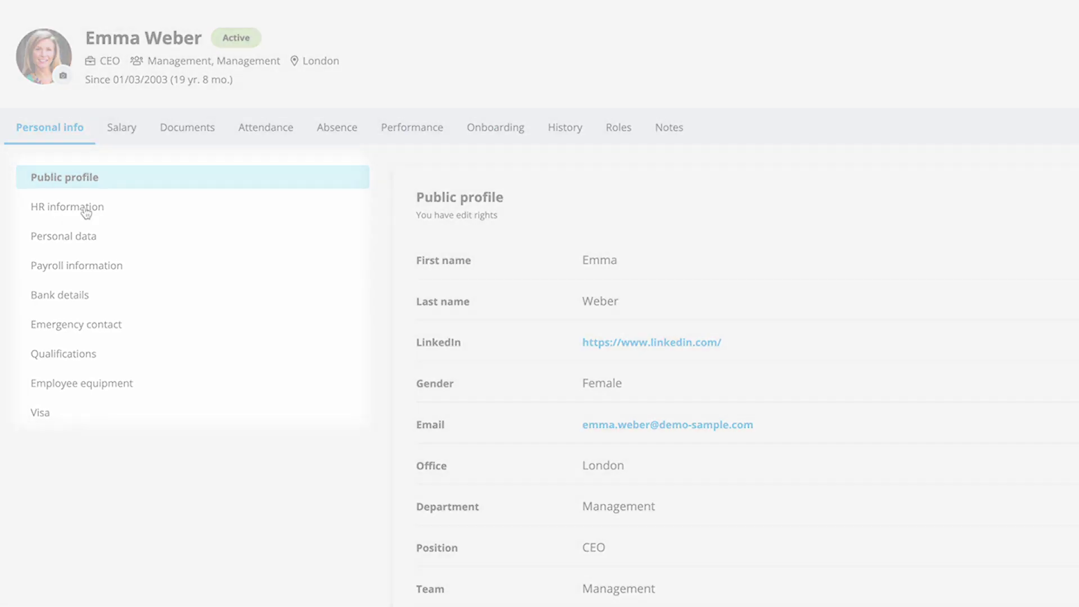
# Step: Show the HR information section on My profile, with hire date, 12-week notice period and cost center
pyautogui.click(85, 212)
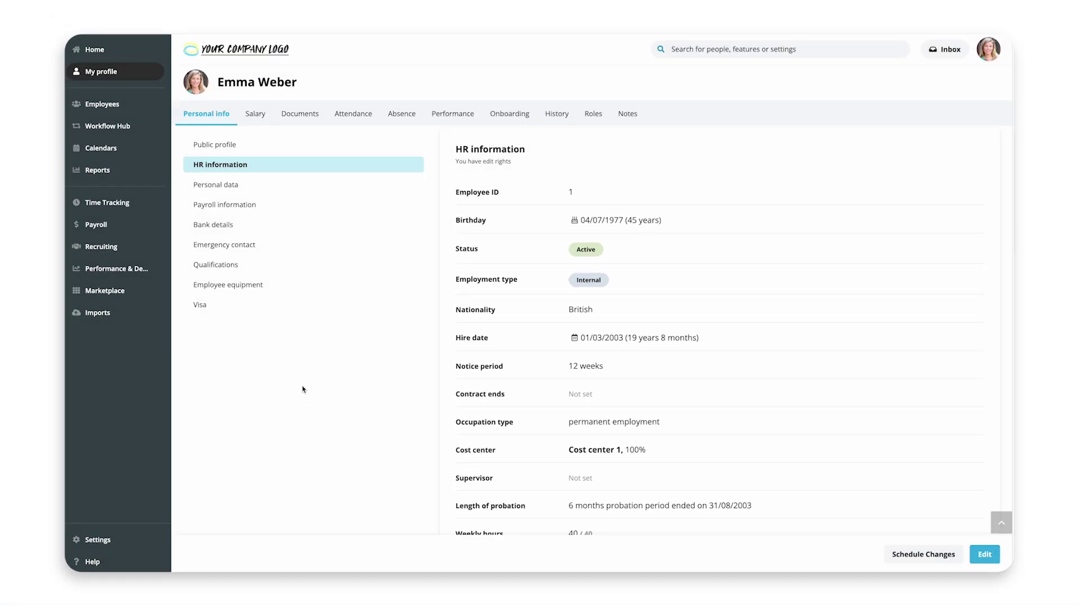
# Step: Go to Employee Information settings, starting and cancelling a new section and a Public profile attribute
pyautogui.click(109, 544)
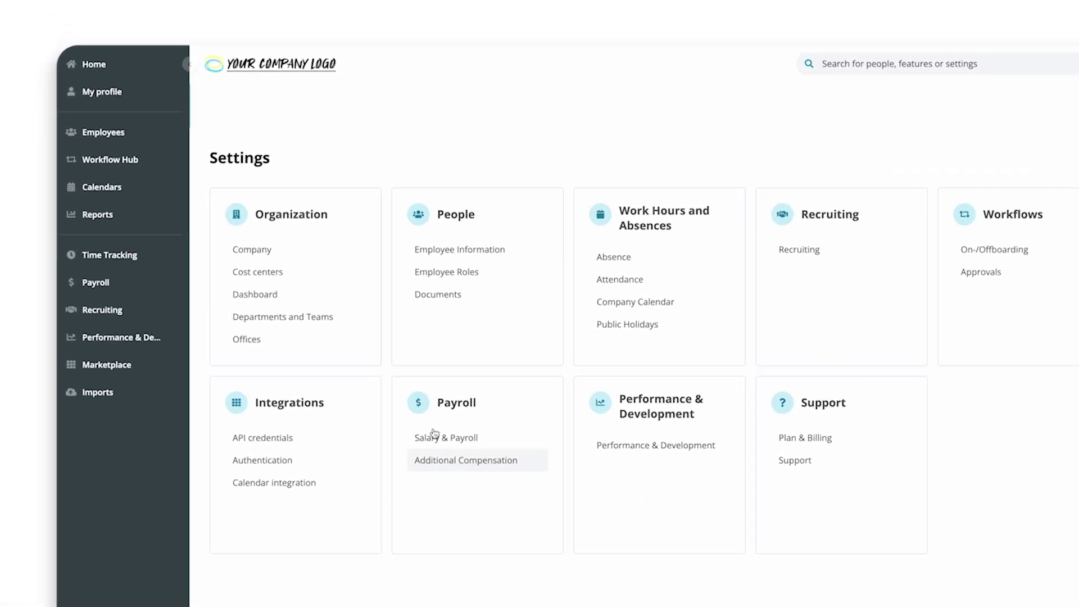
pyautogui.click(482, 267)
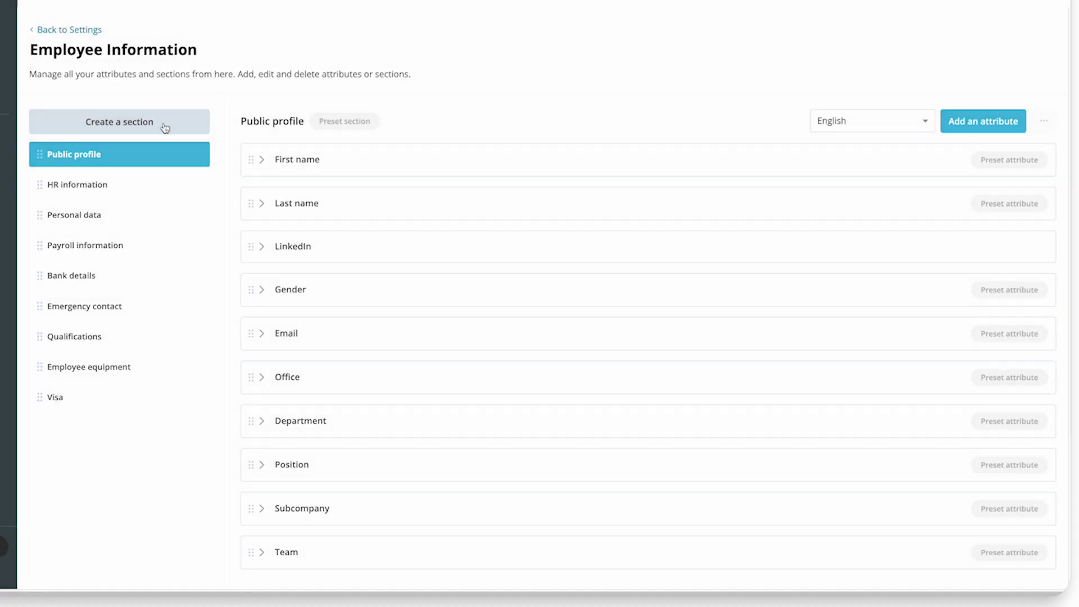
pyautogui.click(163, 126)
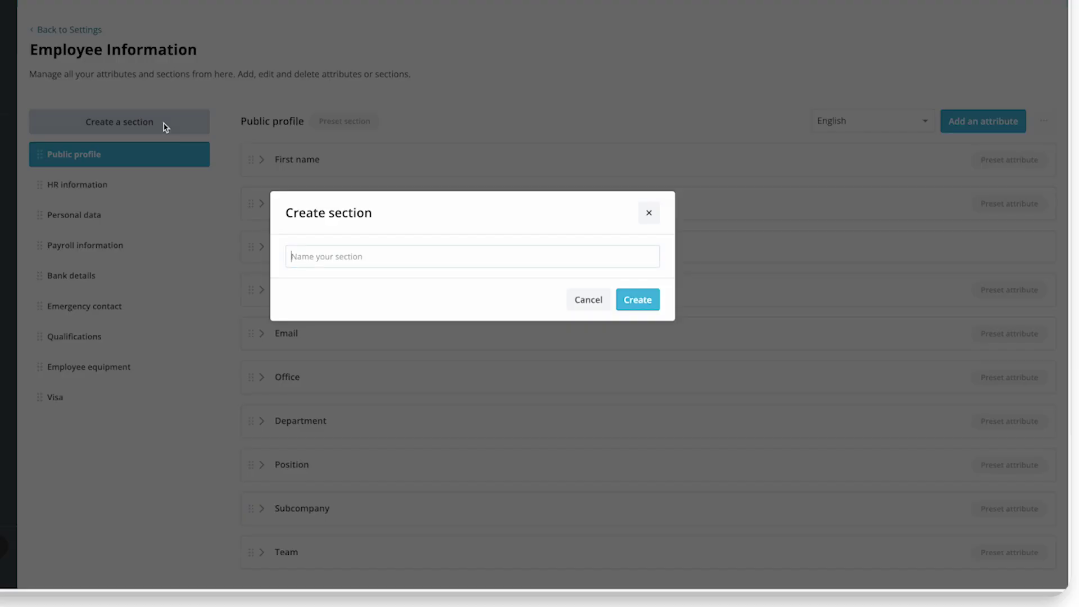
pyautogui.click(642, 213)
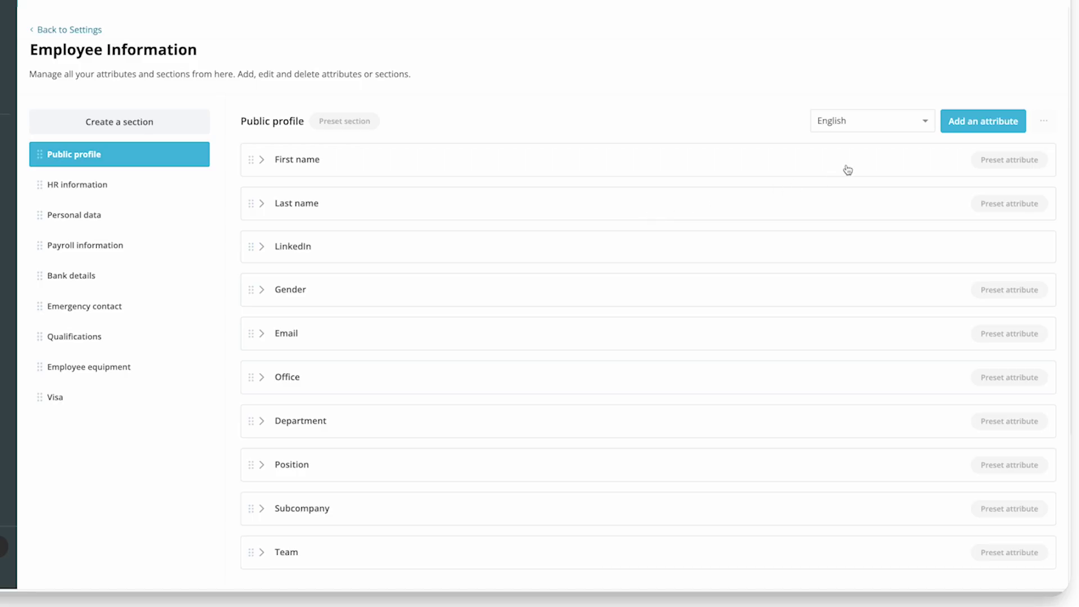
pyautogui.click(965, 125)
pyautogui.click(652, 198)
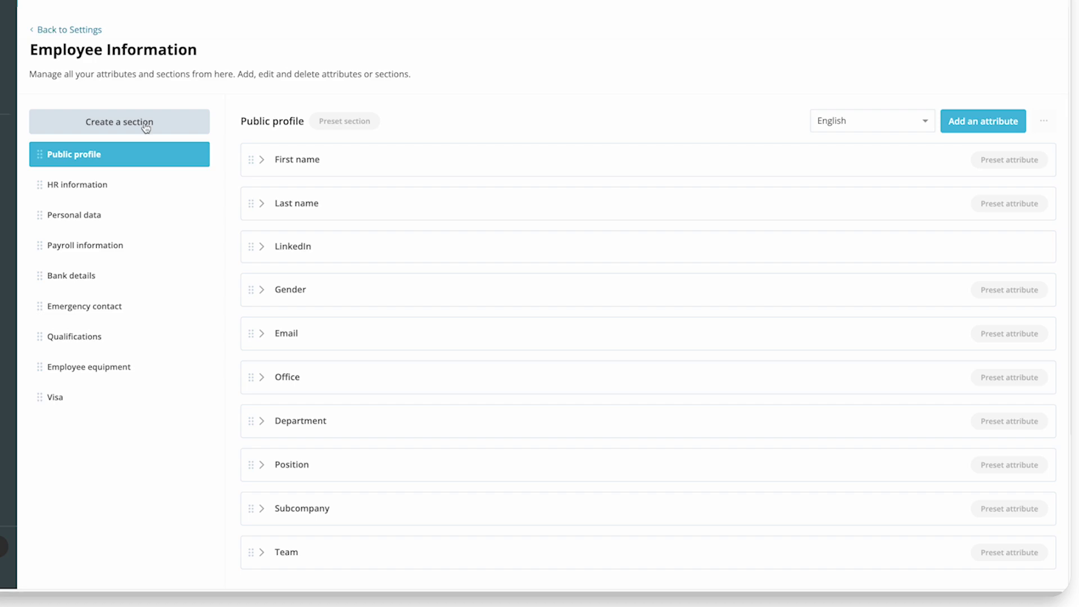
# Step: Rename the Qualifications section to 'Educational Achievements'
pyautogui.click(75, 336)
pyautogui.click(1044, 121)
pyautogui.click(1029, 150)
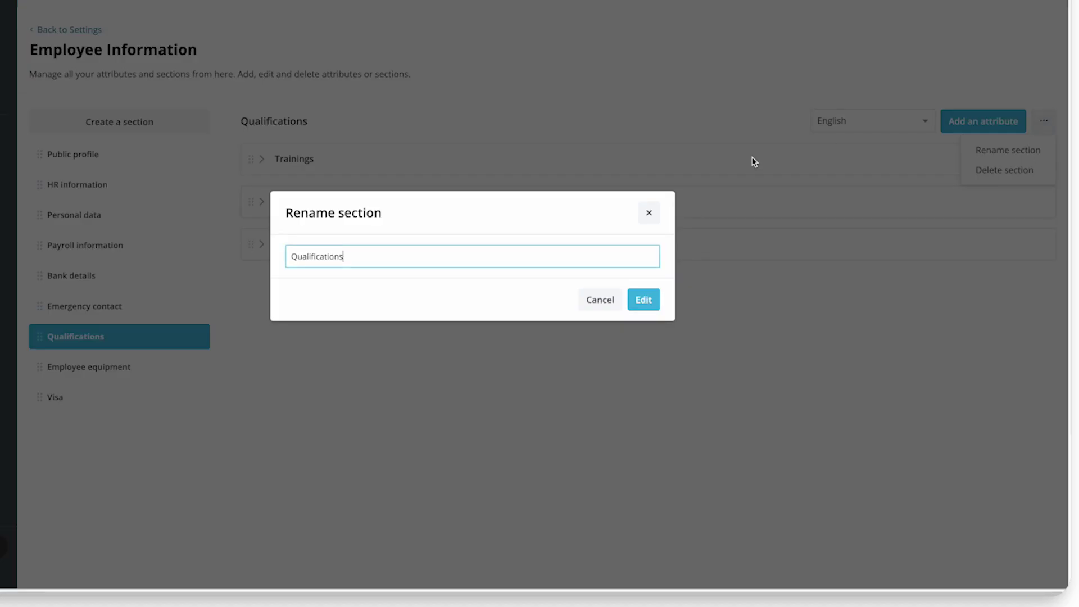
pyautogui.write('Educational Achievements')
pyautogui.click(643, 299)
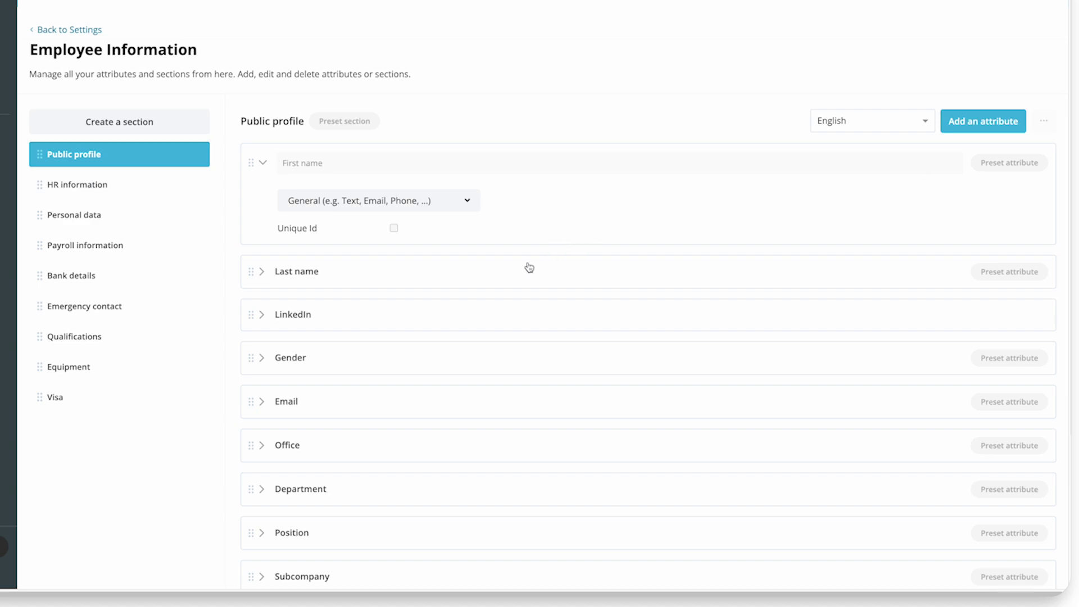
# Step: Move LinkedIn into Personal data and create a new section named Hidden
pyautogui.moveTo(441, 320); pyautogui.dragTo(135, 212)
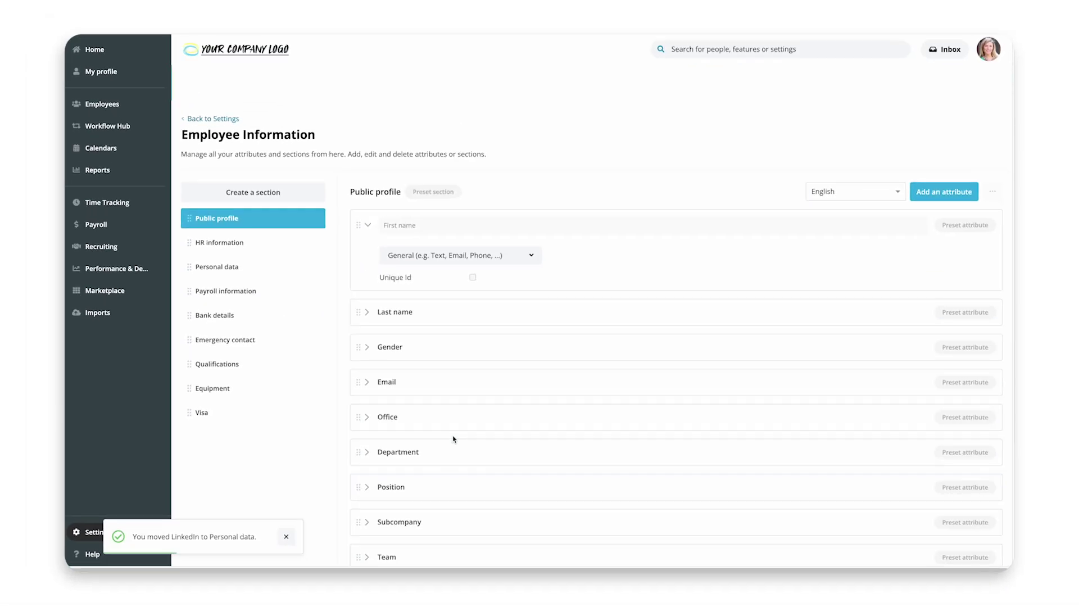
pyautogui.click(262, 194)
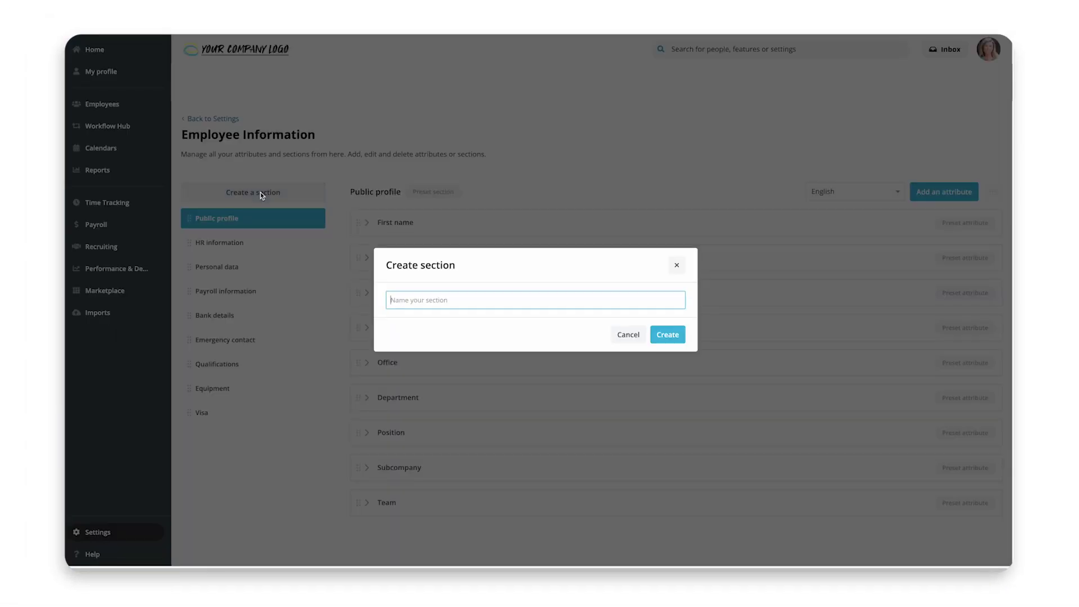
pyautogui.write('Hidden')
pyautogui.click(668, 334)
# Step: Move the Office attribute from Public profile into the Hidden section
pyautogui.click(264, 219)
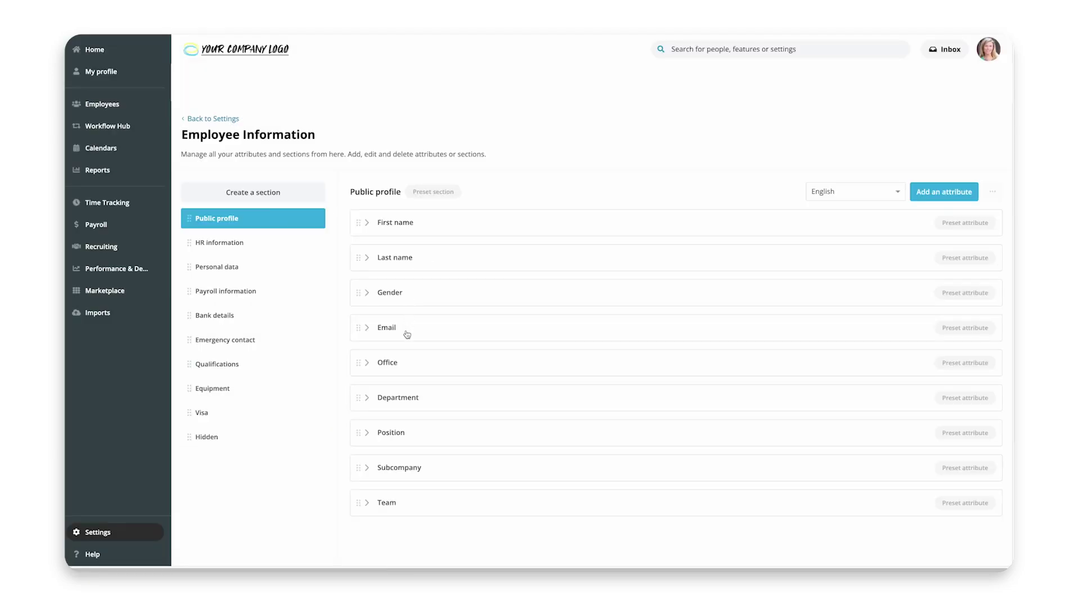
pyautogui.moveTo(405, 366); pyautogui.dragTo(207, 436)
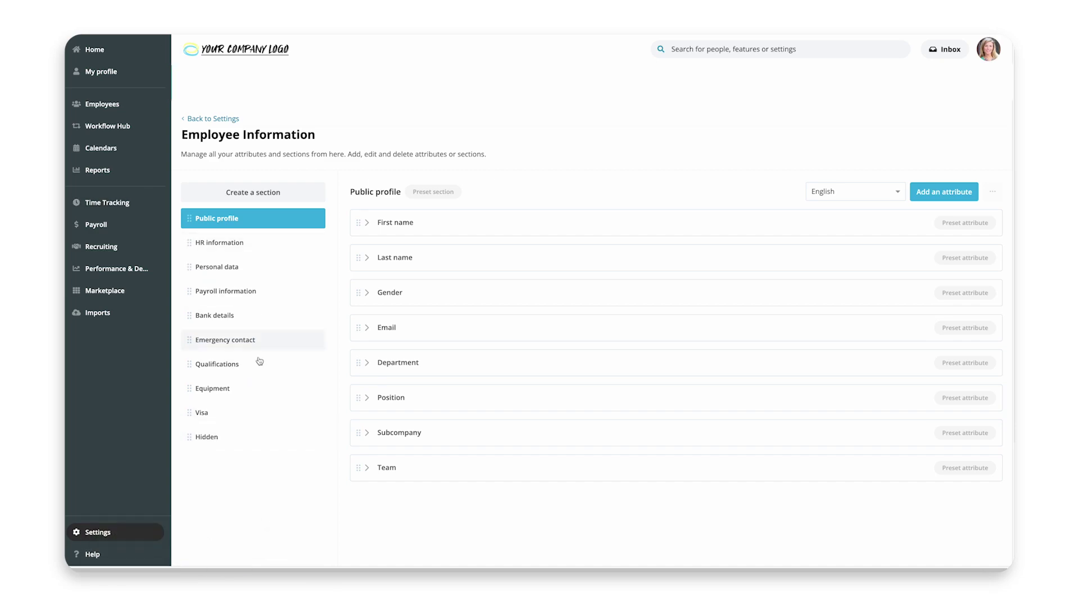
pyautogui.click(220, 242)
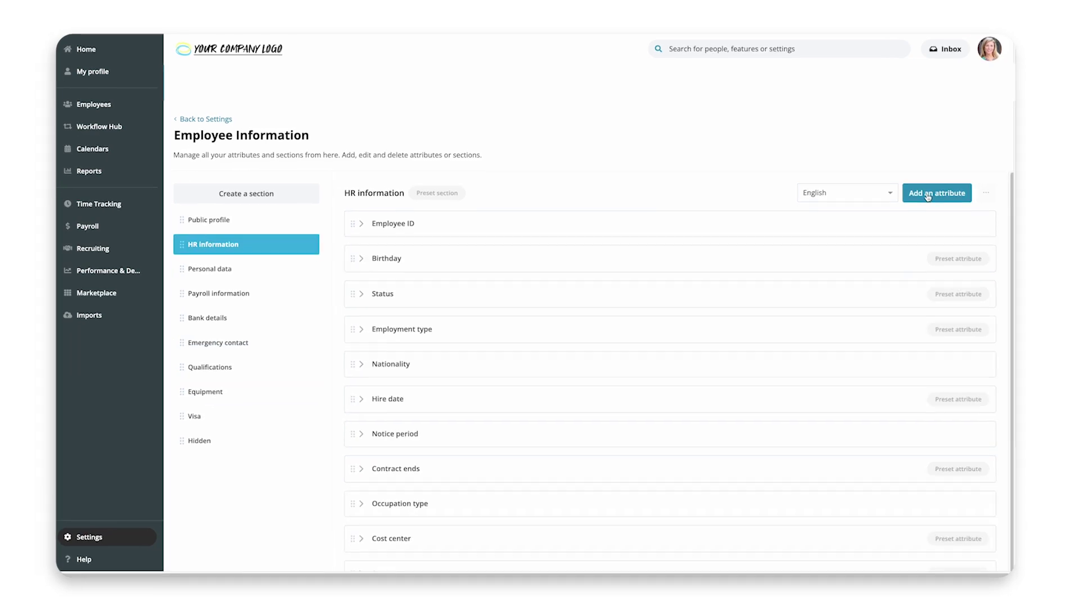
# Step: Add a Company Car Model list attribute to HR information with options VW, Saab and Peugeot
pyautogui.click(944, 191)
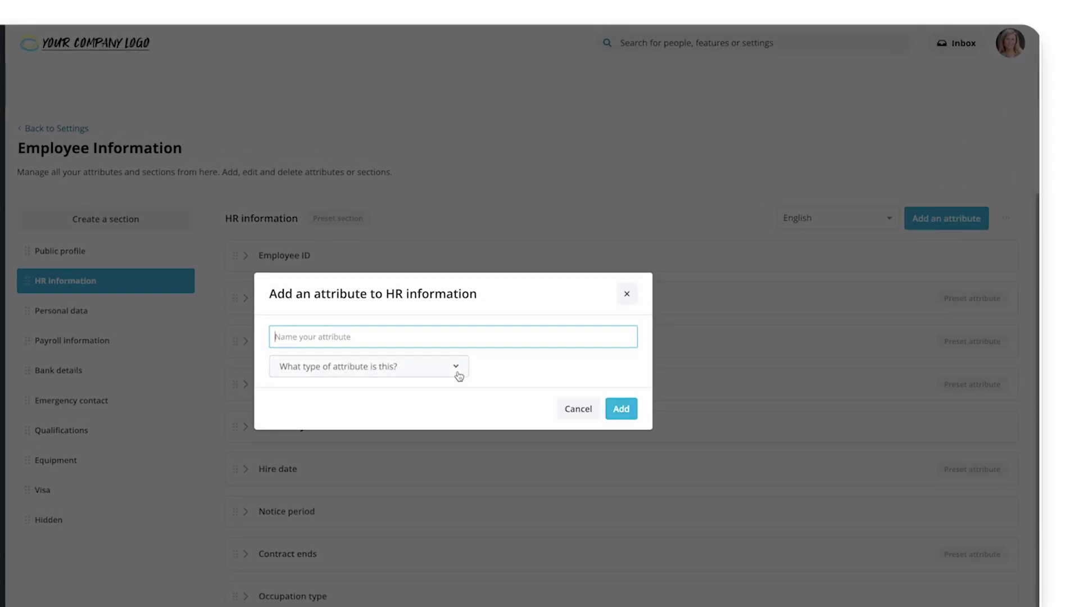
pyautogui.click(456, 376)
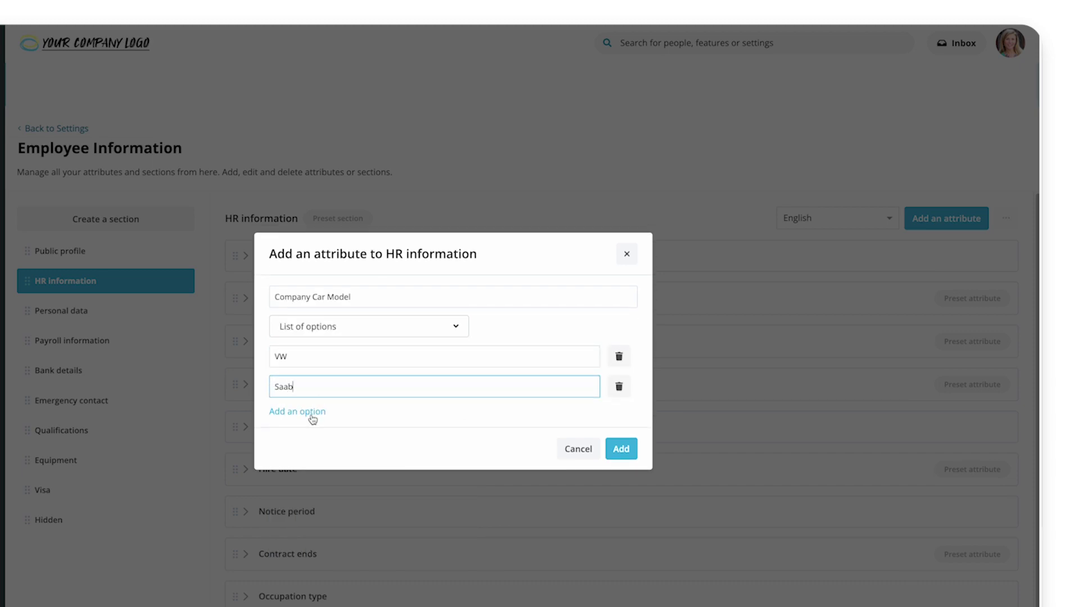
pyautogui.click(313, 413)
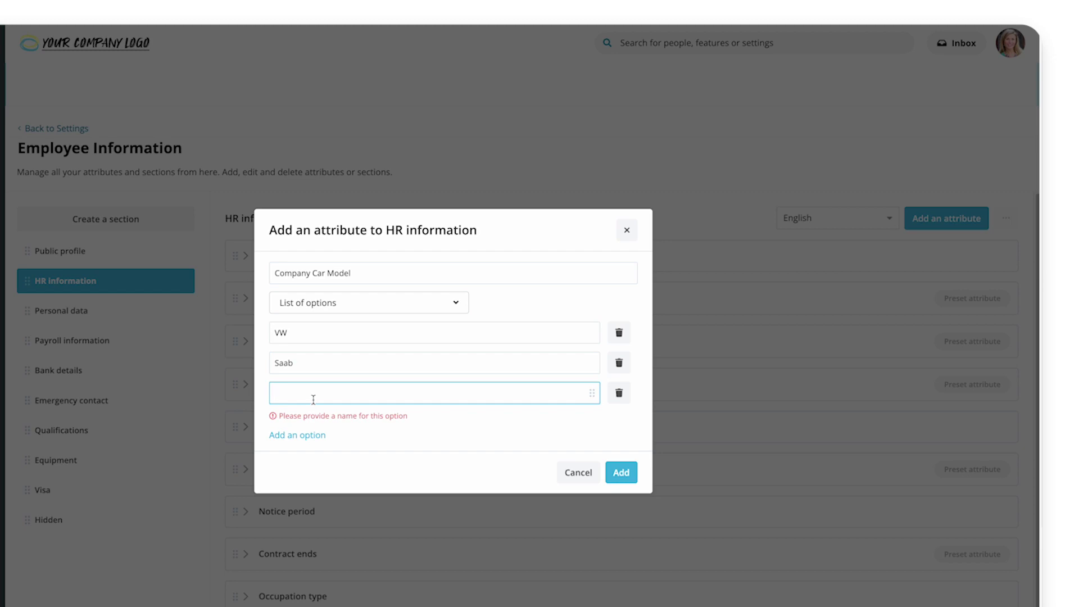
pyautogui.write('Peugeot')
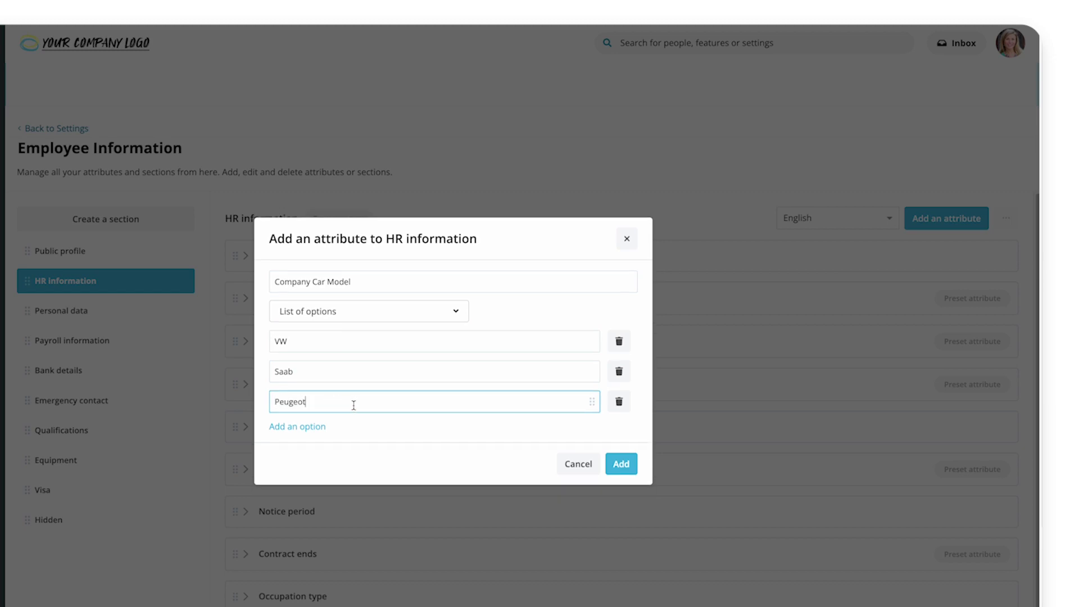
pyautogui.click(624, 464)
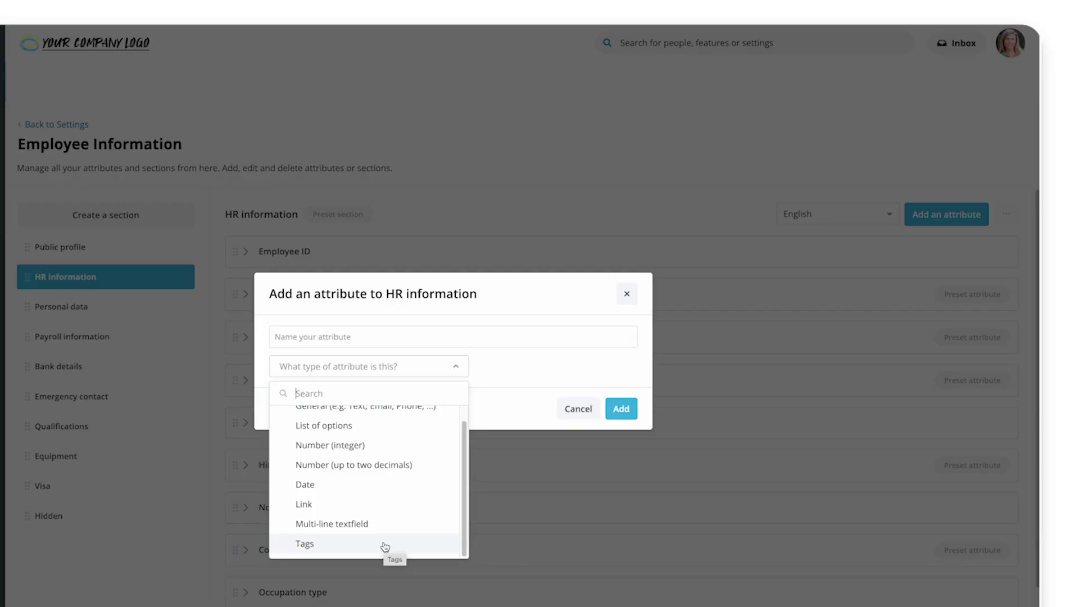
pyautogui.click(385, 546)
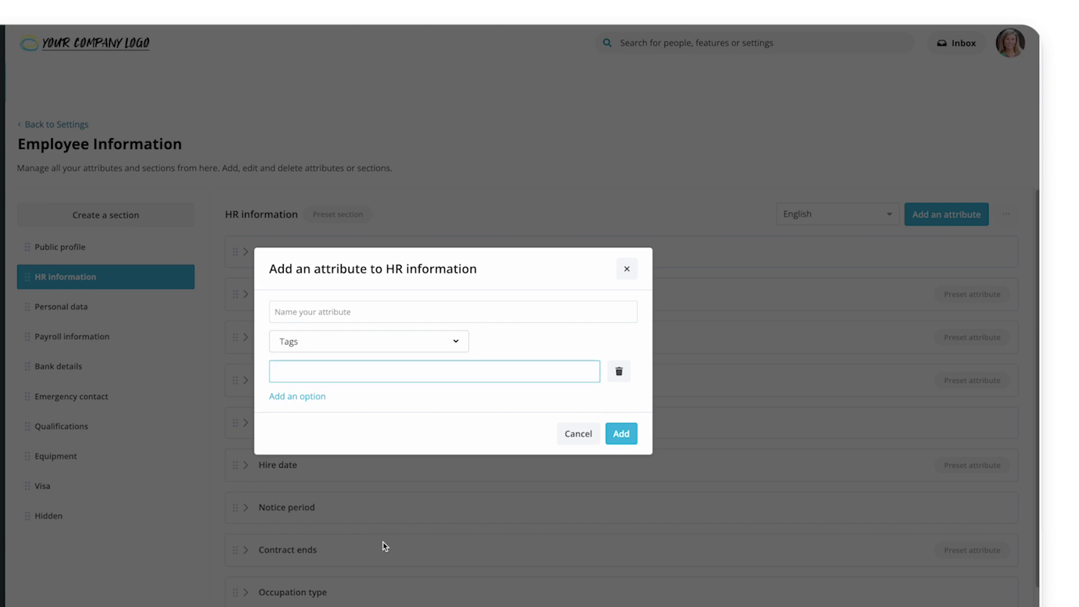
pyautogui.click(385, 546)
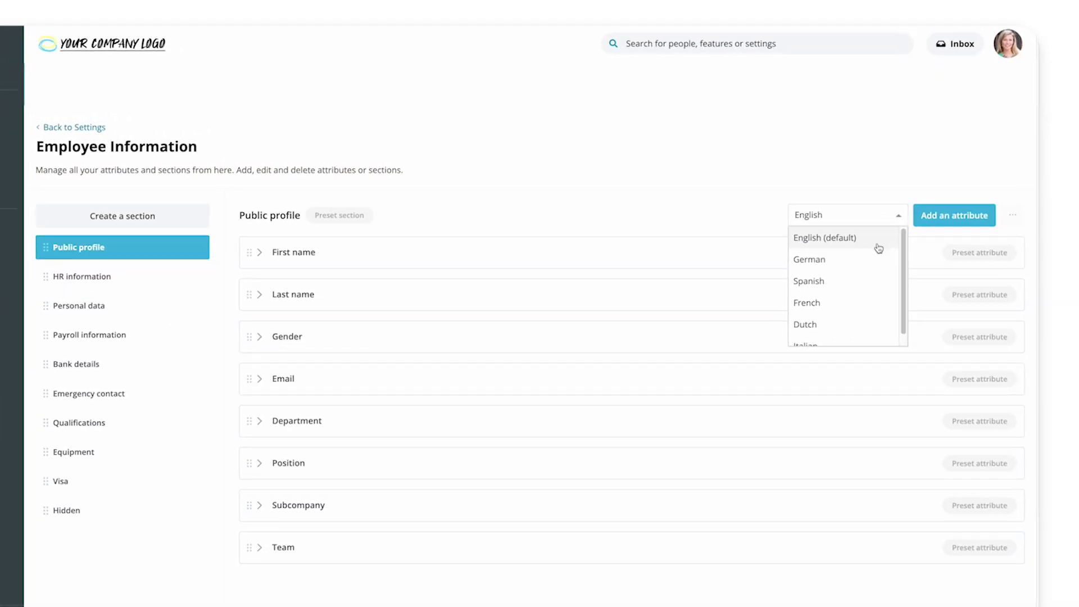
# Step: Show the Employee Information attribute labels in German
pyautogui.click(871, 259)
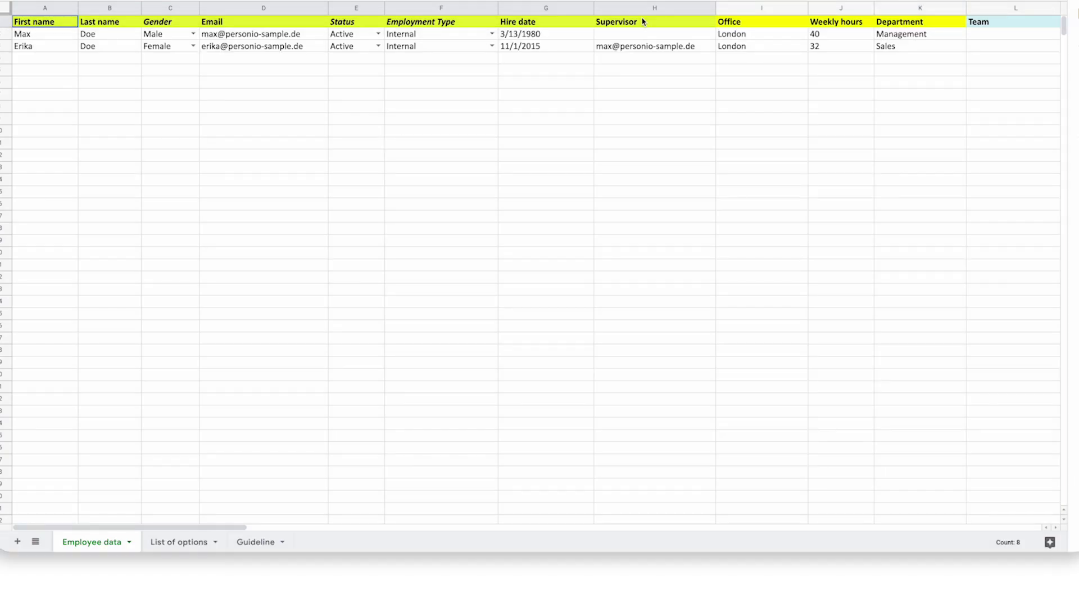
# Step: Enter 'Company Car Model' as a template header, then bring up the EN Employee Data Upload-Nov sheet
pyautogui.click(228, 59)
pyautogui.moveTo(225, 23); pyautogui.dragTo(234, 54)
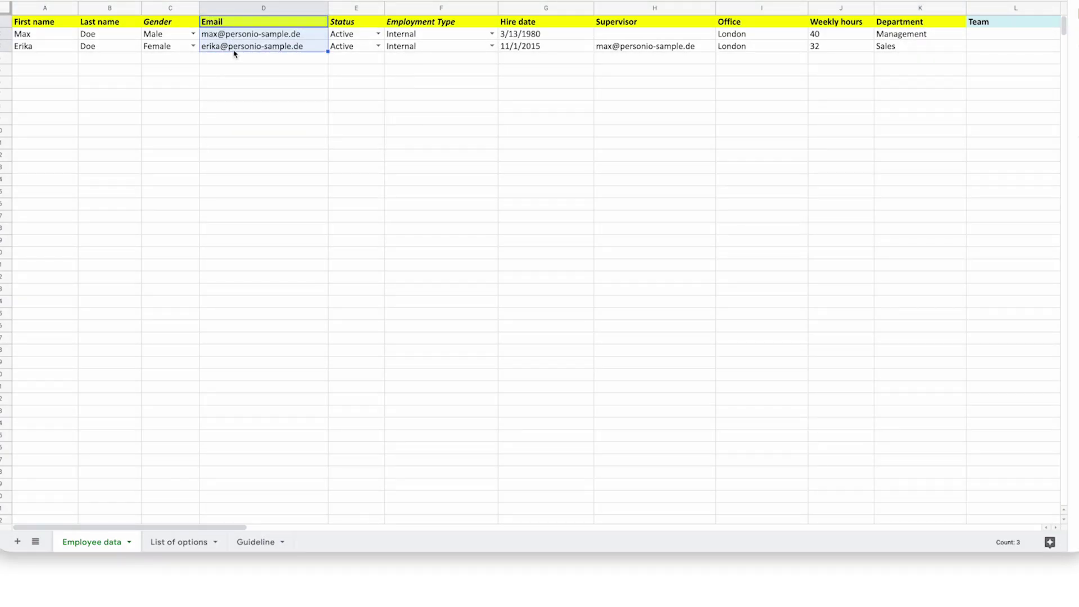
pyautogui.moveTo(235, 54)
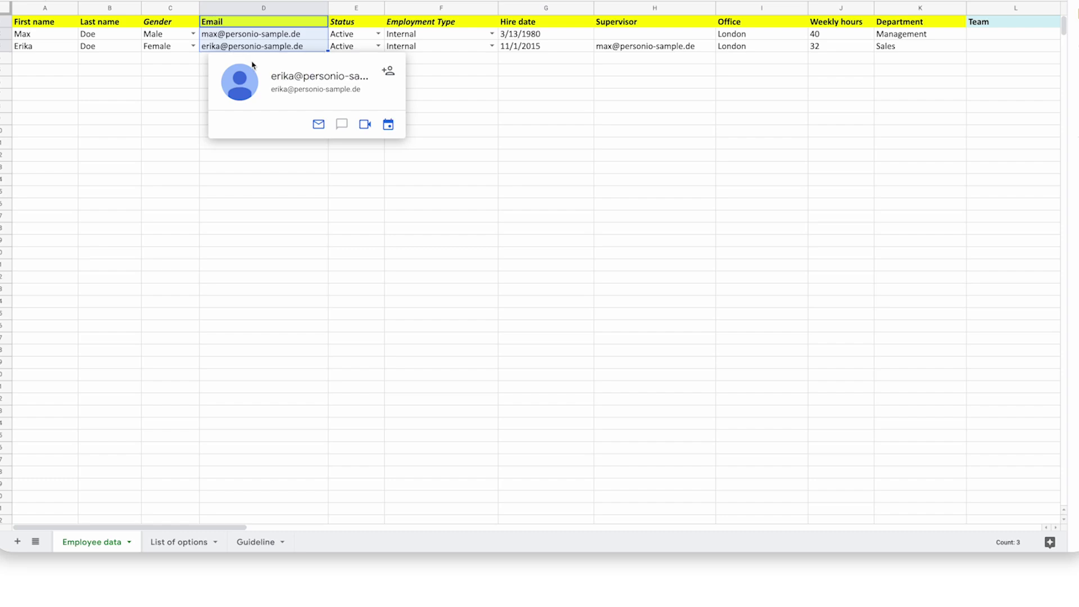
pyautogui.click(657, 237)
pyautogui.click(296, 37)
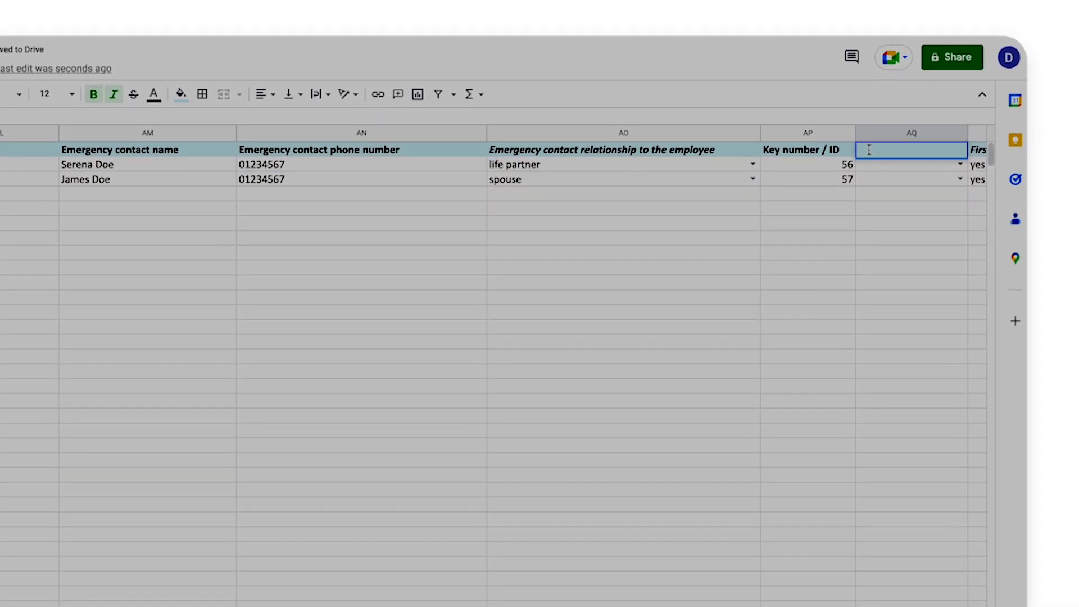
pyautogui.write('ompany Car Model')
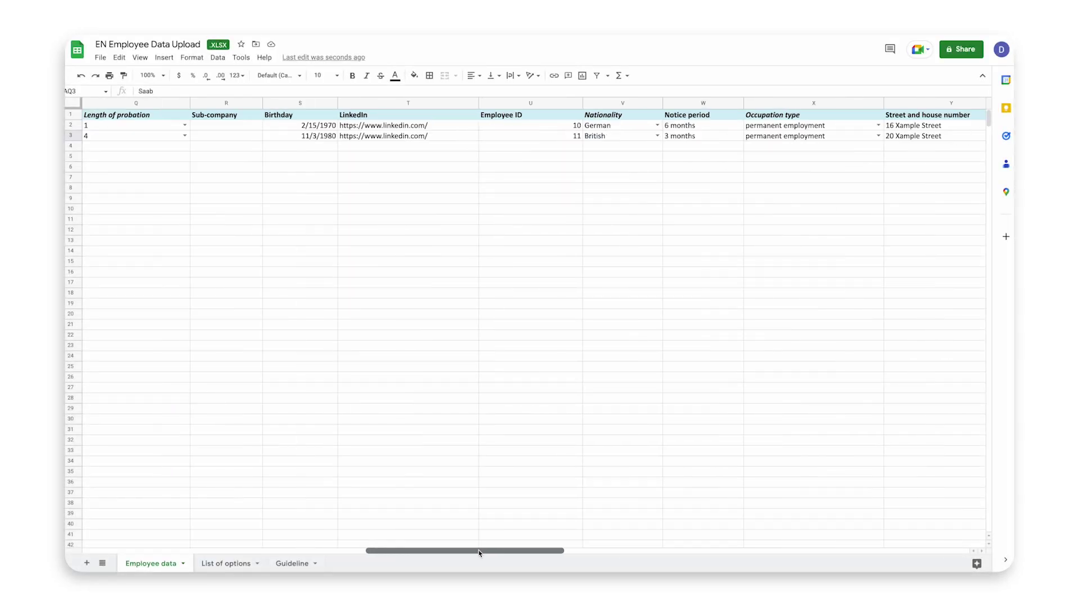
pyautogui.moveTo(505, 551); pyautogui.dragTo(127, 568)
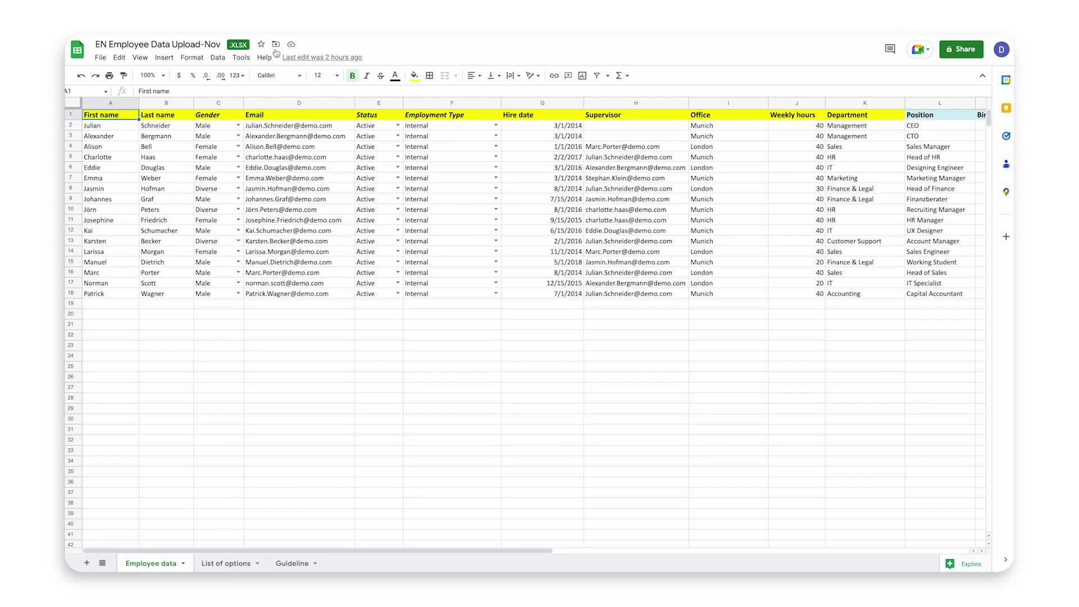
# Step: Select the Email column D1:D18 to review all employee email addresses
pyautogui.moveTo(616, 252)
pyautogui.click(283, 116)
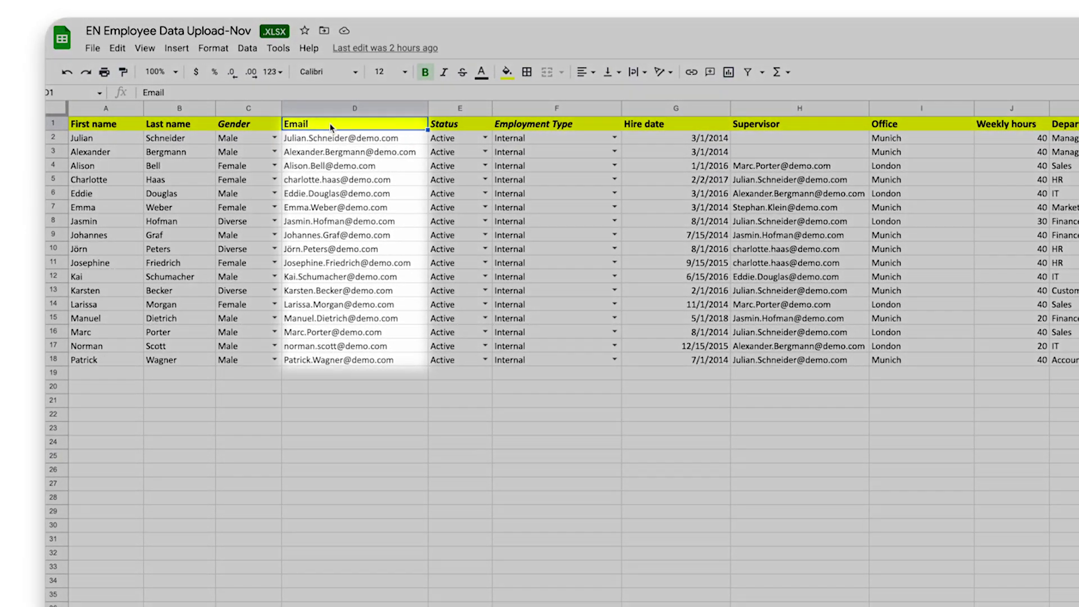
pyautogui.moveTo(332, 127); pyautogui.dragTo(339, 366)
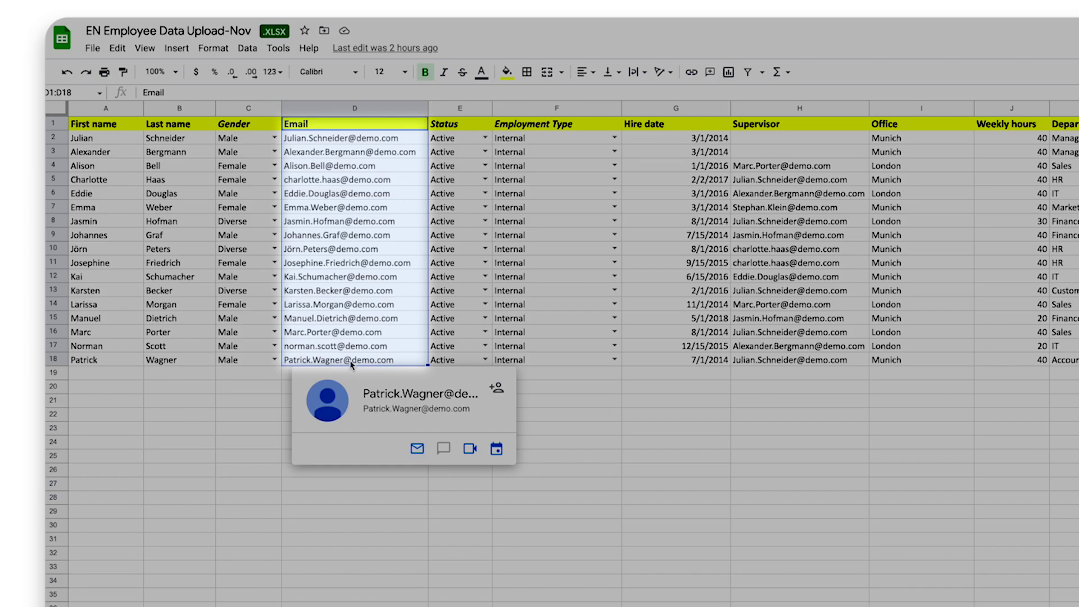
pyautogui.click(354, 359)
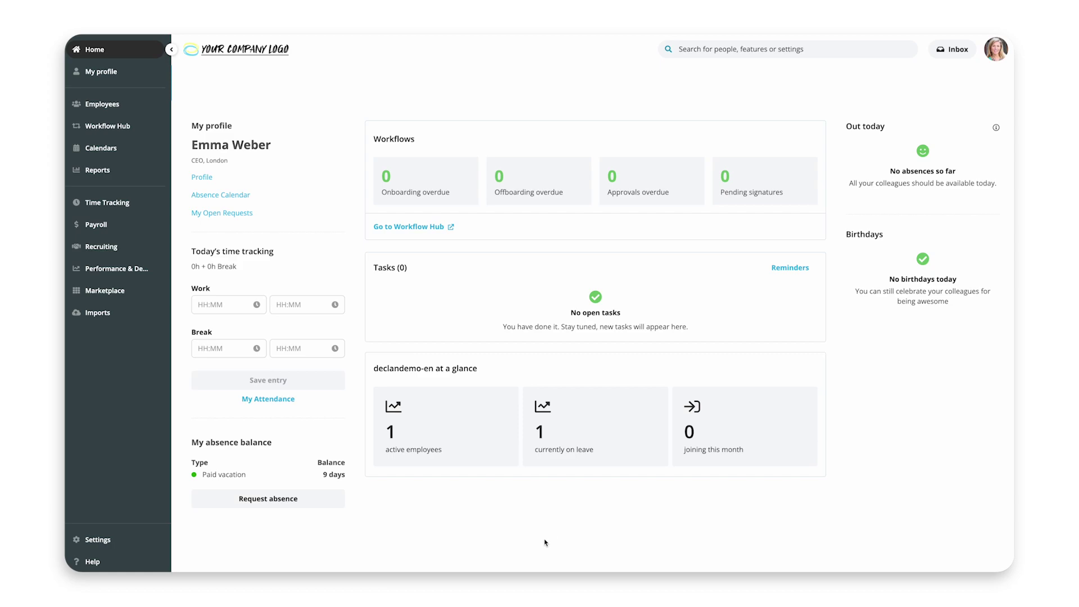
# Step: Start an Employee bulk upload import with the employee data file
pyautogui.click(106, 317)
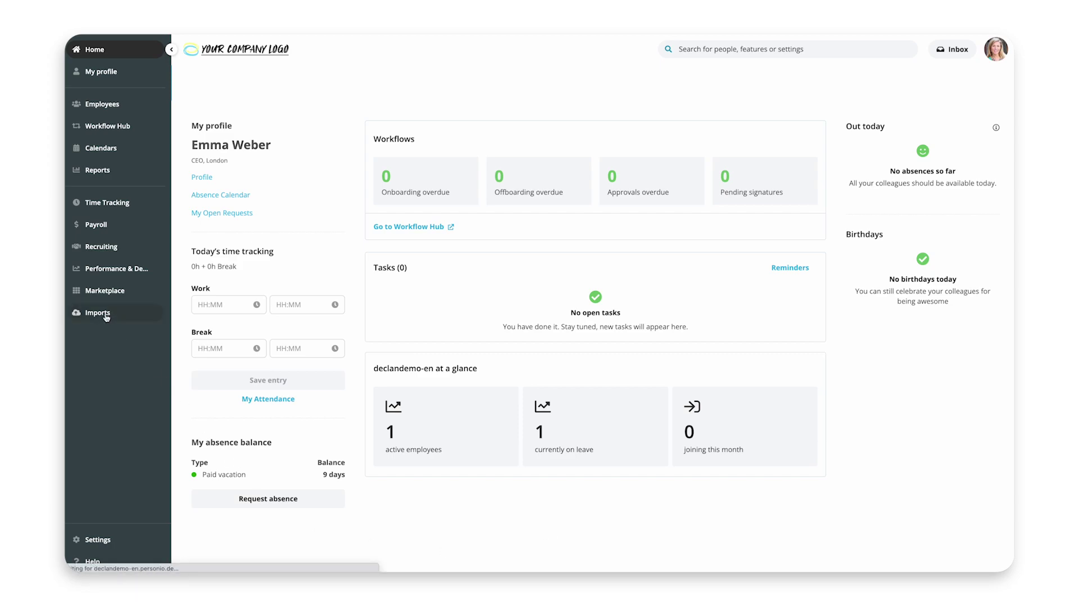
pyautogui.click(405, 164)
pyautogui.click(406, 170)
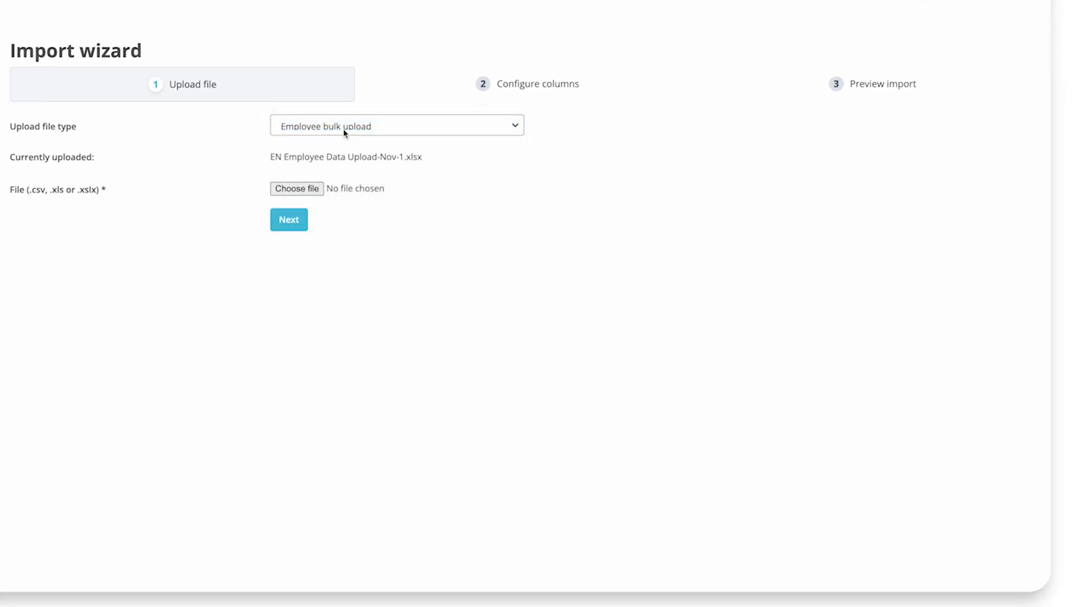
pyautogui.click(309, 189)
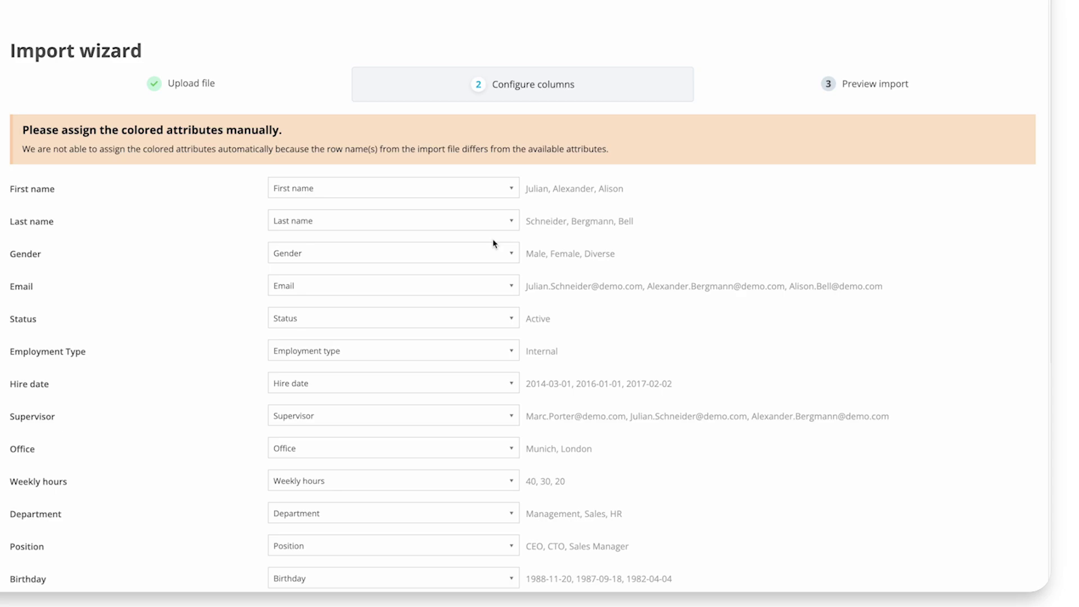
# Step: Map Street and house number to Address and move past column configuration
pyautogui.scroll(-2, 494, 243)
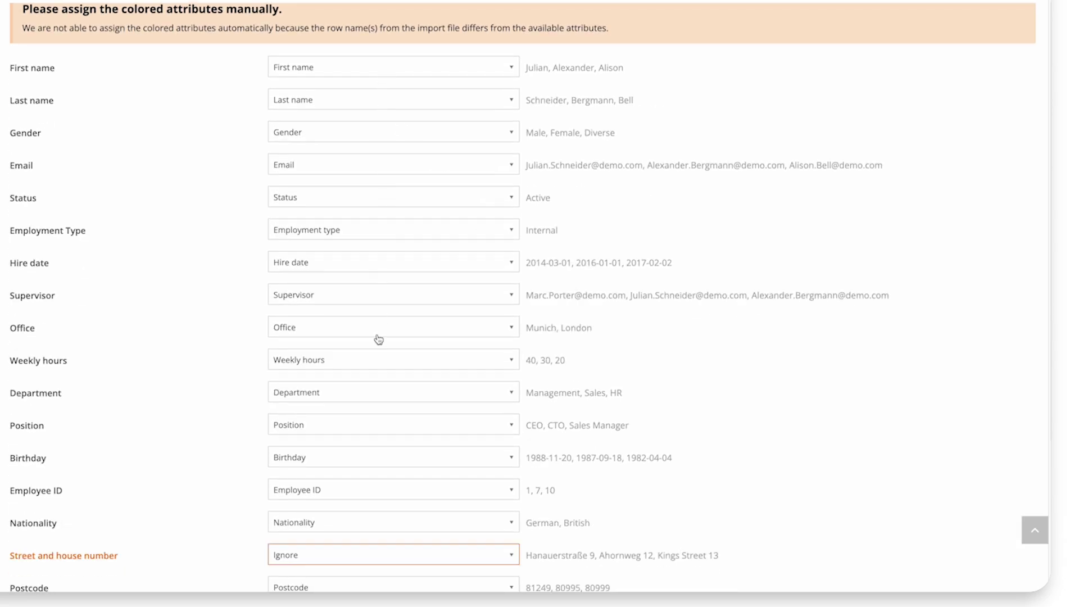
pyautogui.scroll(-4, 378, 339)
pyautogui.click(337, 337)
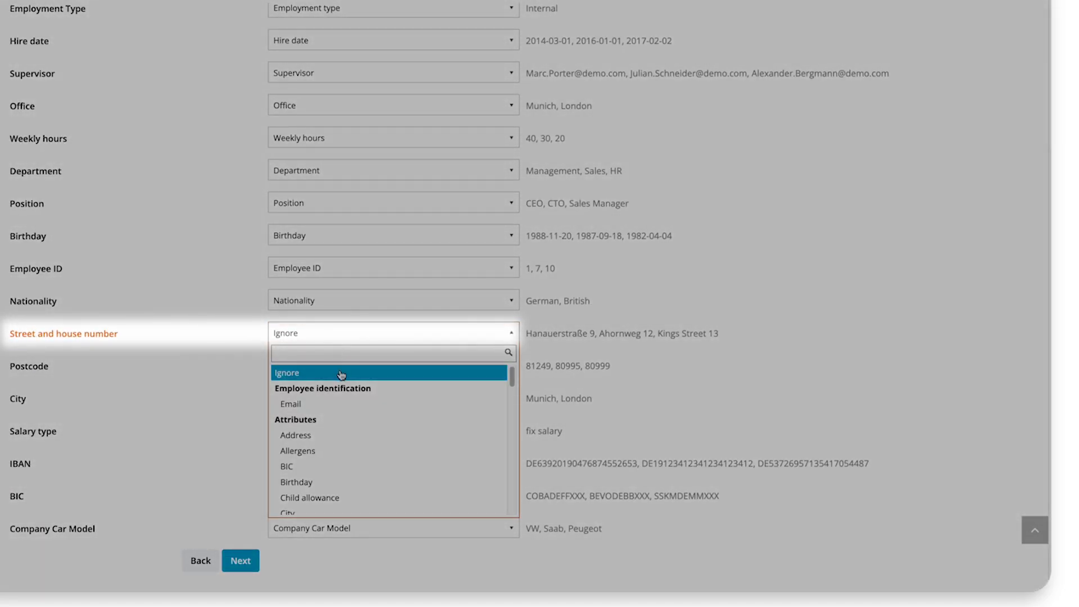
pyautogui.click(318, 436)
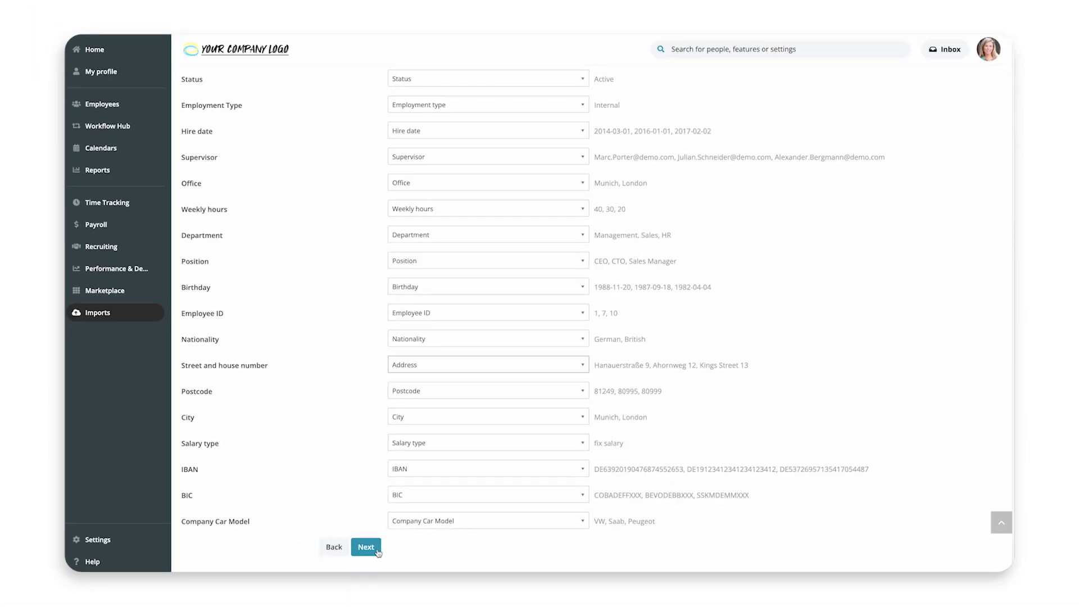
pyautogui.click(366, 546)
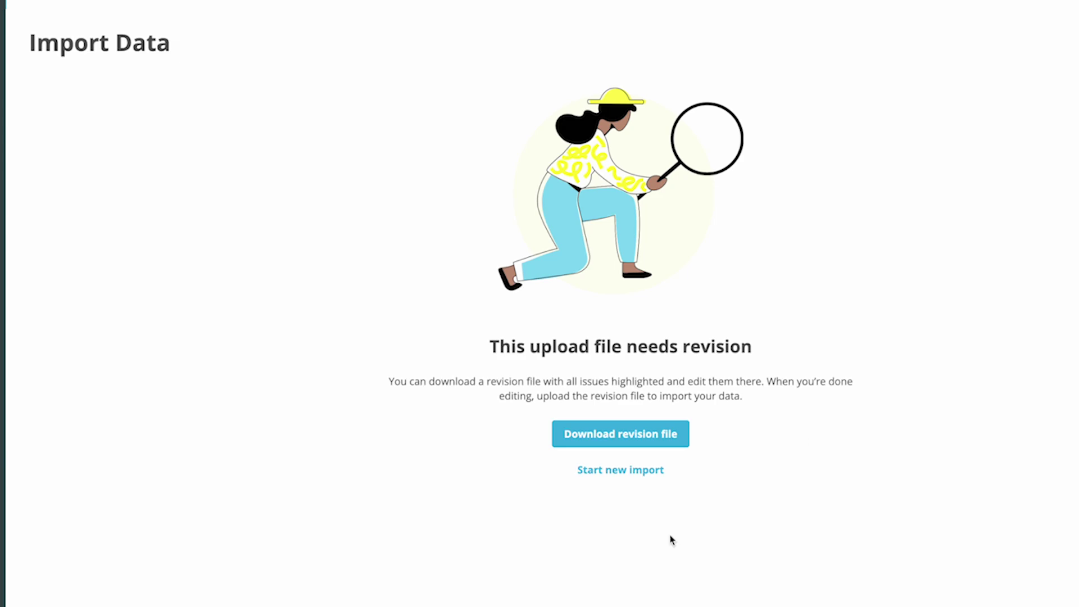
# Step: Download the revision .xlsx file and open it in Numbers
pyautogui.click(648, 442)
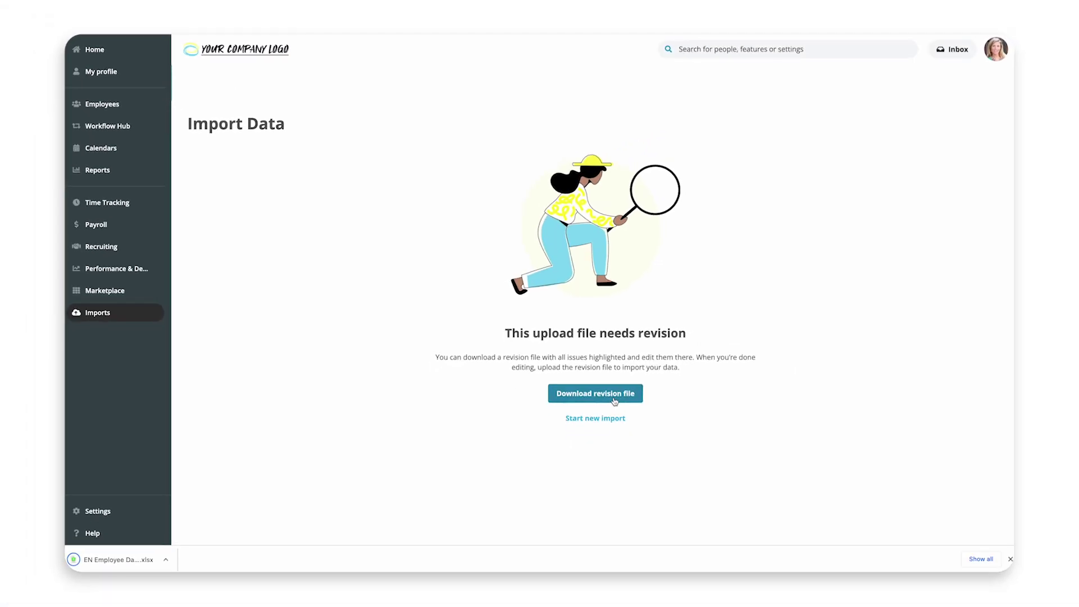
pyautogui.click(107, 565)
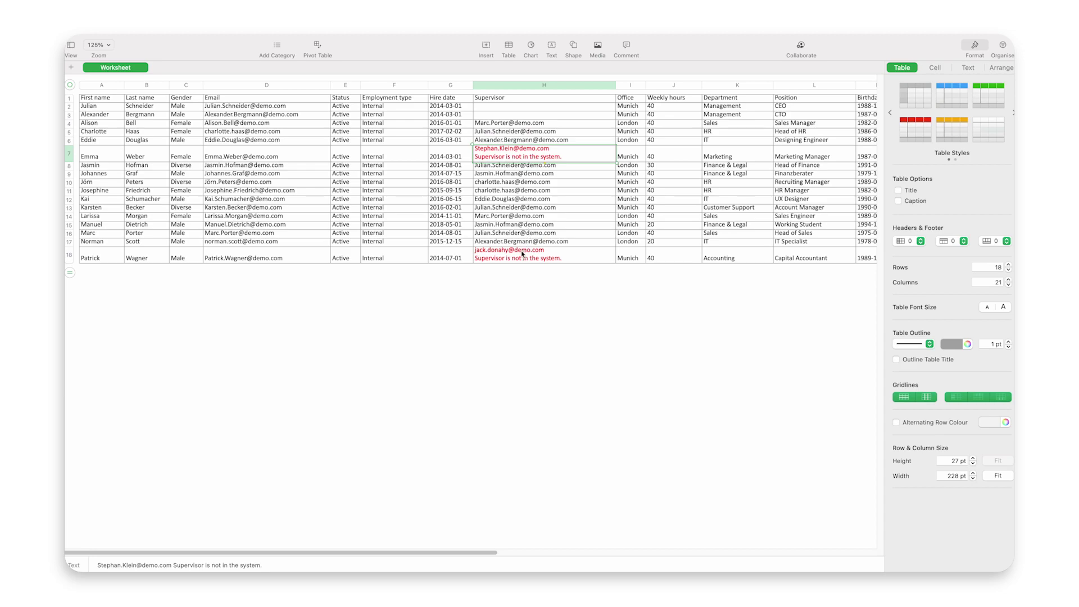
# Step: Select cell H18 to read its 'Supervisor is not in the system' error
pyautogui.click(523, 254)
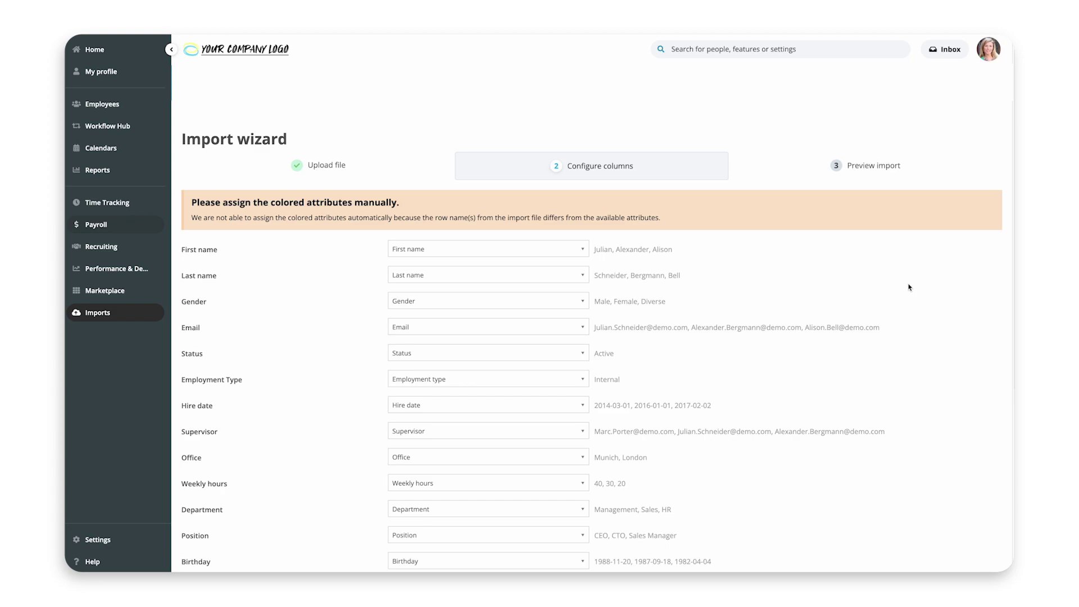
# Step: Create a general 'Welfare Number' attribute in the Public profile section for the unmatched import column
pyautogui.scroll(-5, 751, 279)
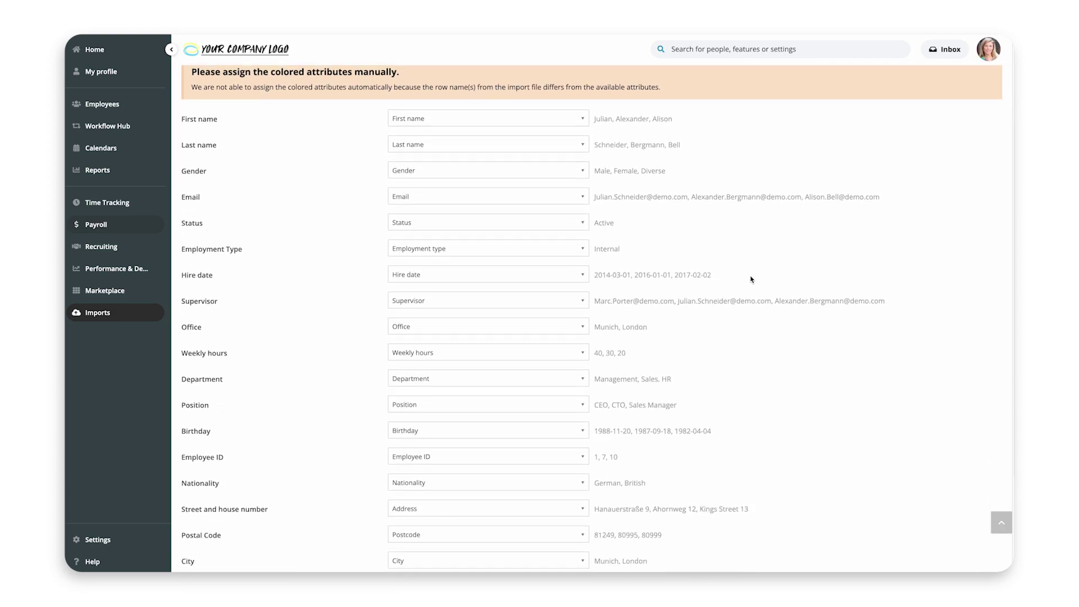
pyautogui.scroll(-2, 751, 279)
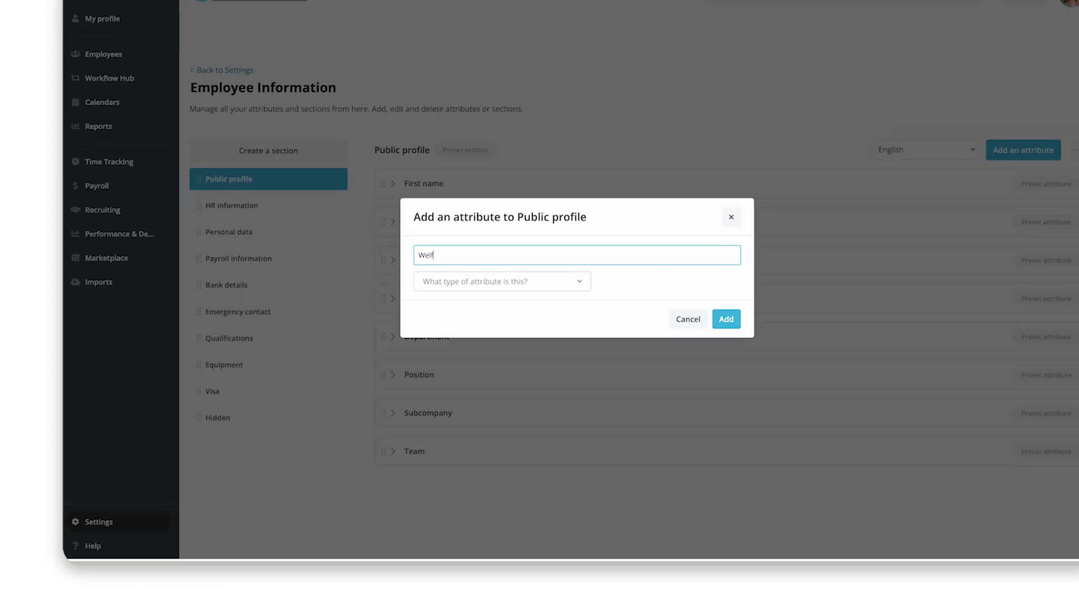
pyautogui.write('are Number')
pyautogui.click(466, 303)
pyautogui.click(458, 416)
pyautogui.click(673, 357)
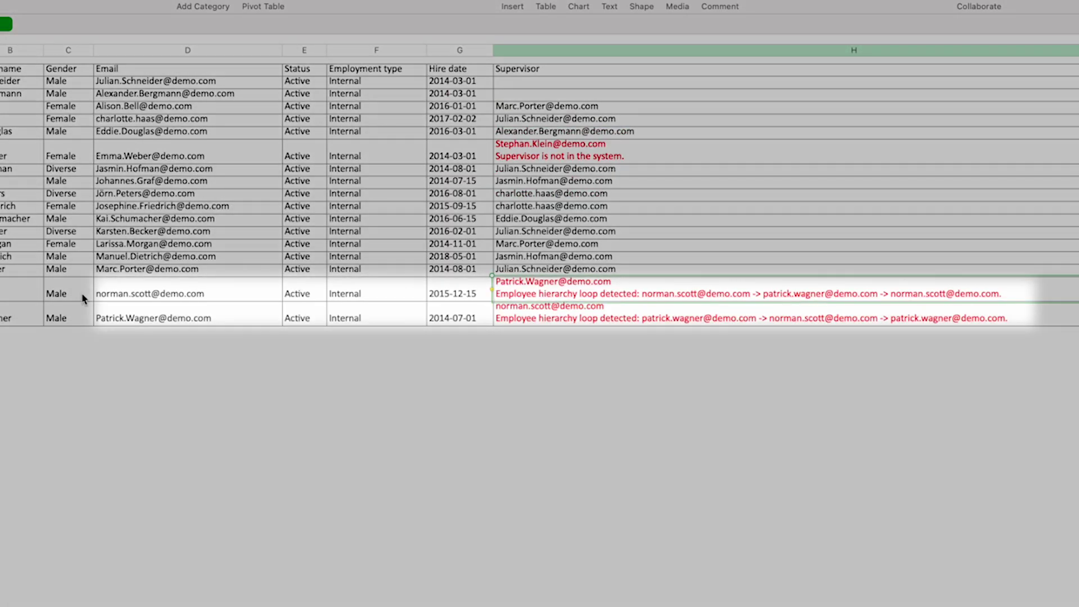
pyautogui.click(56, 297)
pyautogui.moveTo(57, 302); pyautogui.dragTo(856, 332)
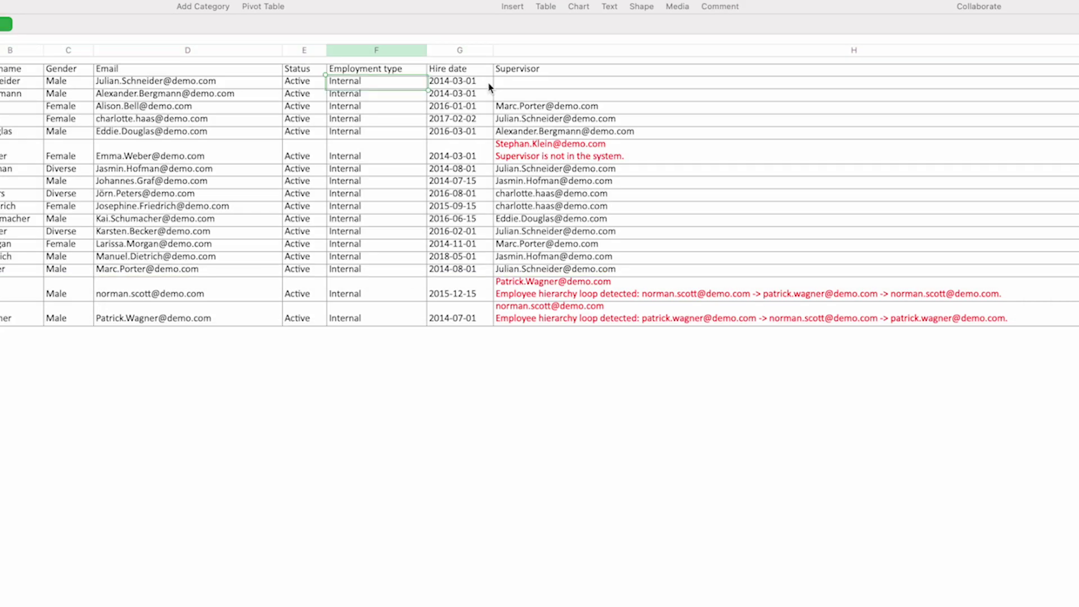
pyautogui.click(520, 85)
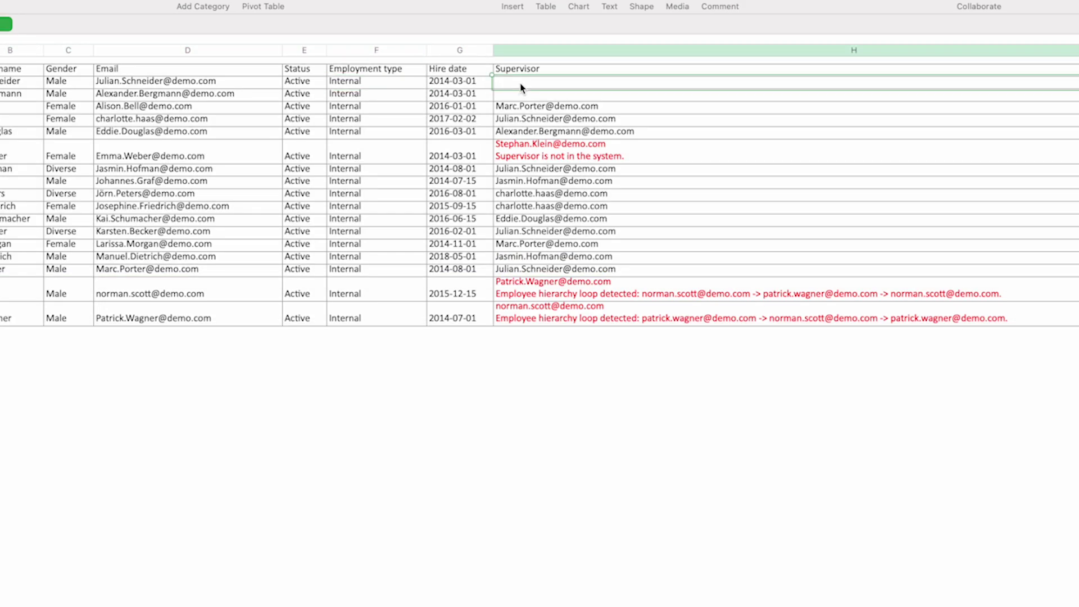